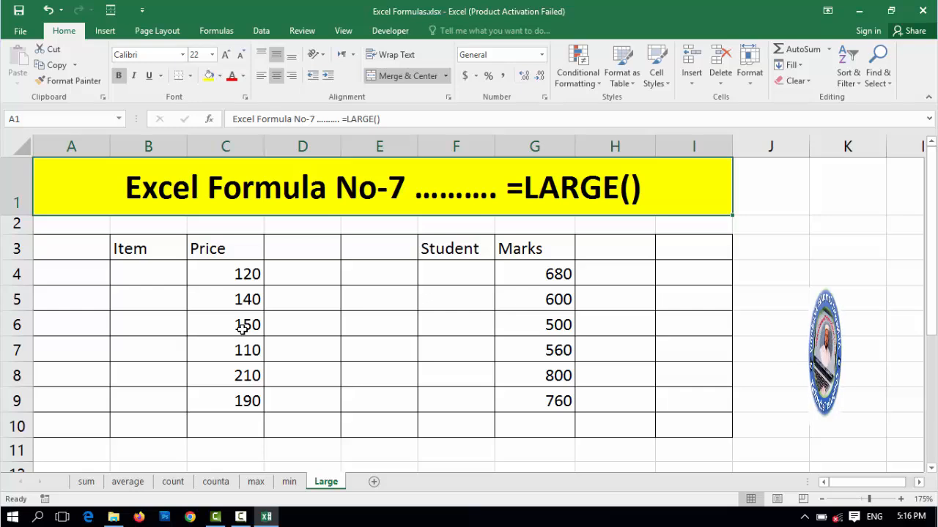
pyautogui.click(242, 329)
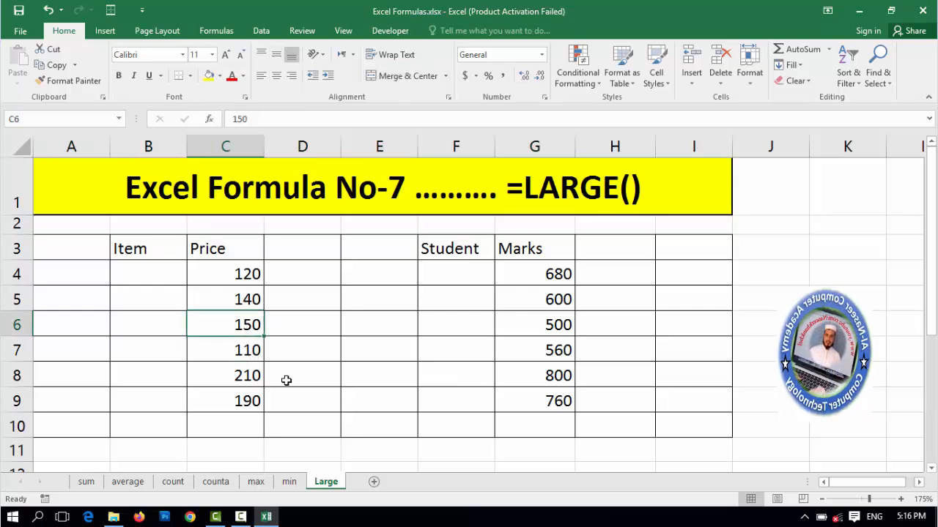
pyautogui.click(546, 279)
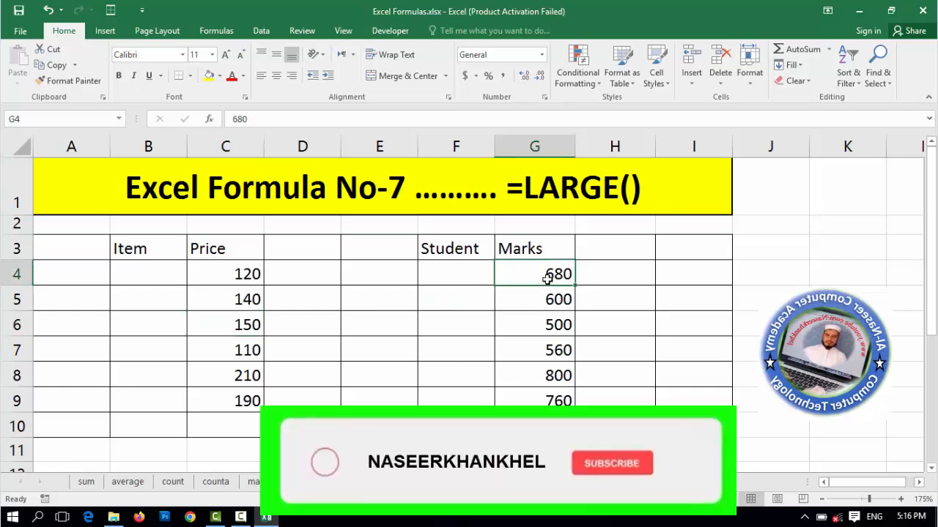
pyautogui.click(617, 275)
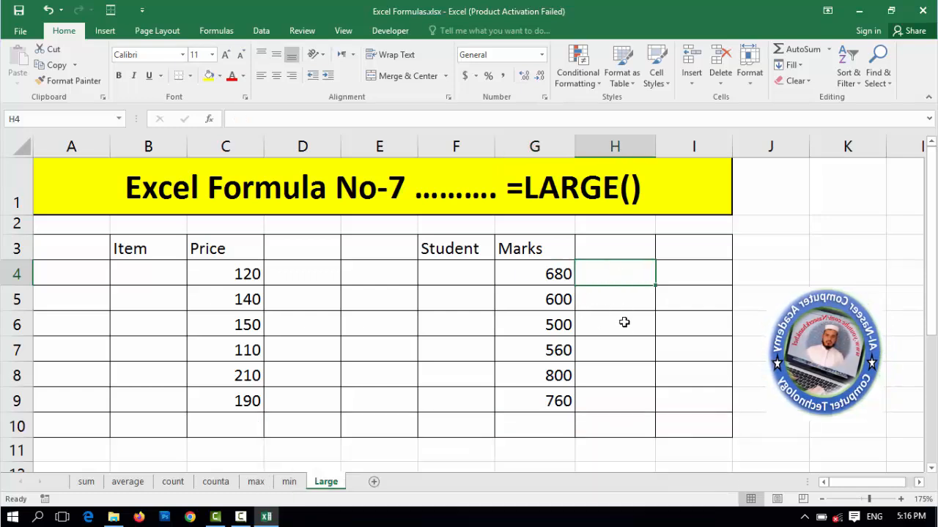
pyautogui.click(555, 326)
pyautogui.click(636, 327)
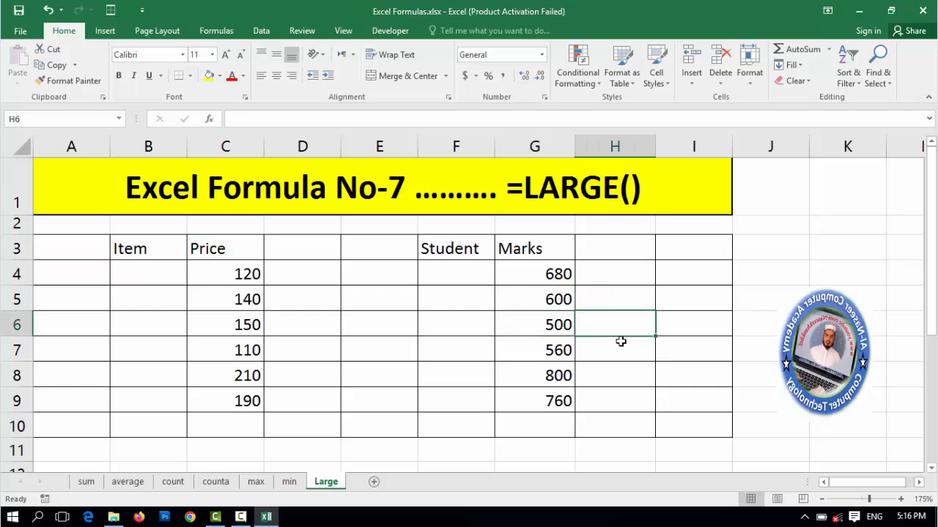
pyautogui.click(560, 355)
pyautogui.click(620, 351)
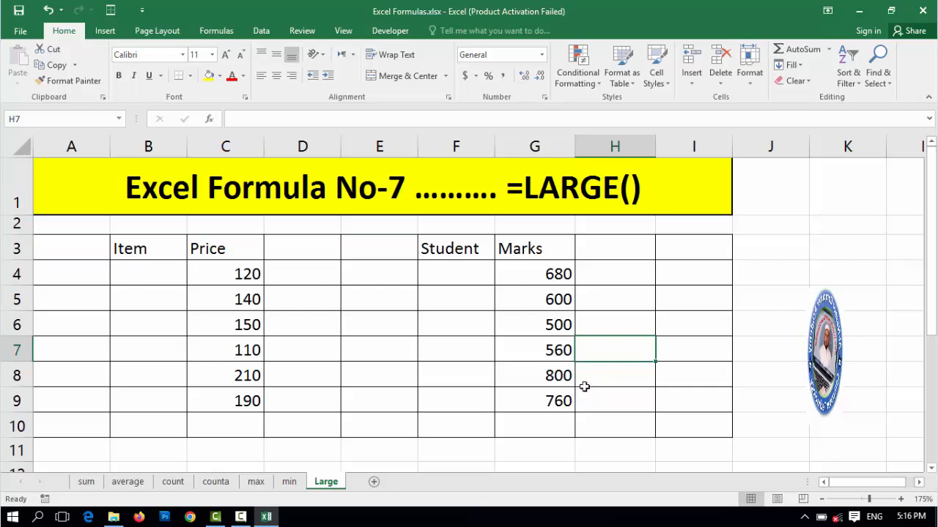
# Step: Enter =LARGE(C4:C9,1) in cell C10 to get the largest price
pyautogui.click(232, 427)
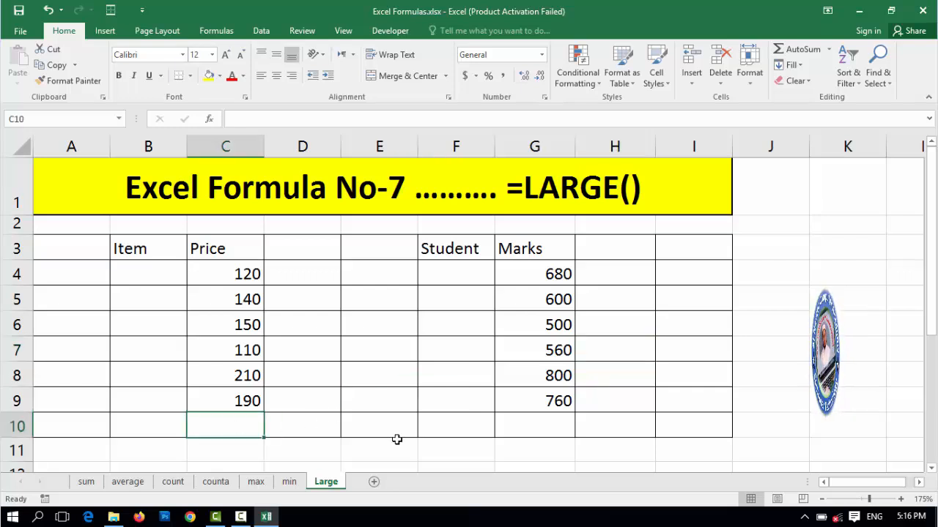
pyautogui.write('=')
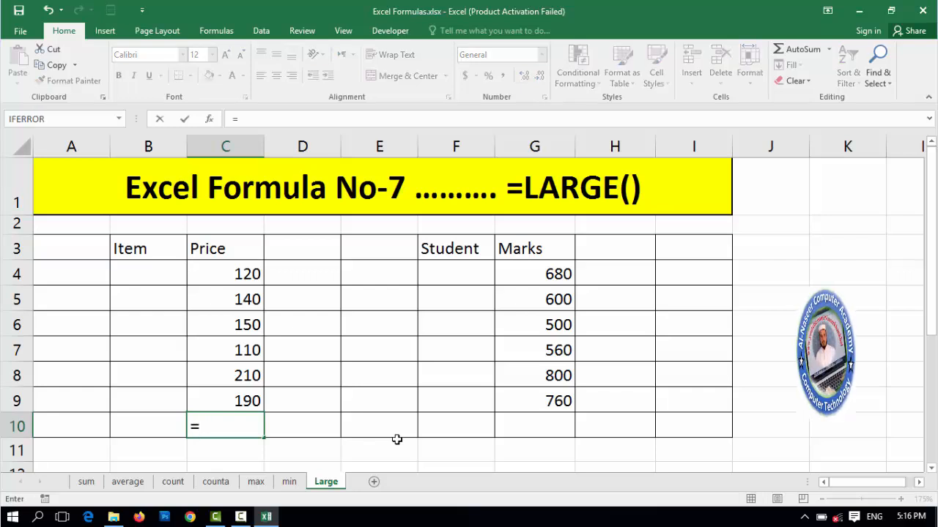
pyautogui.press('Escape')
pyautogui.write('=')
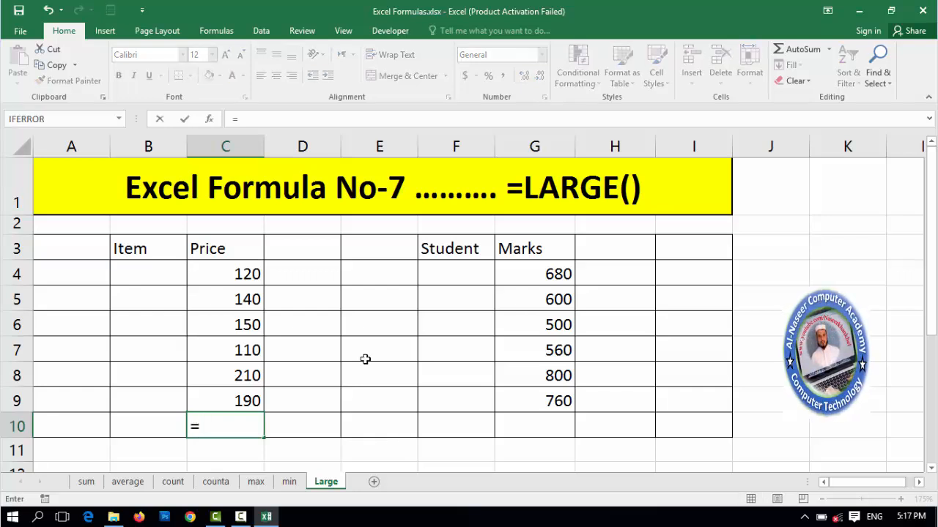
pyautogui.write('large(')
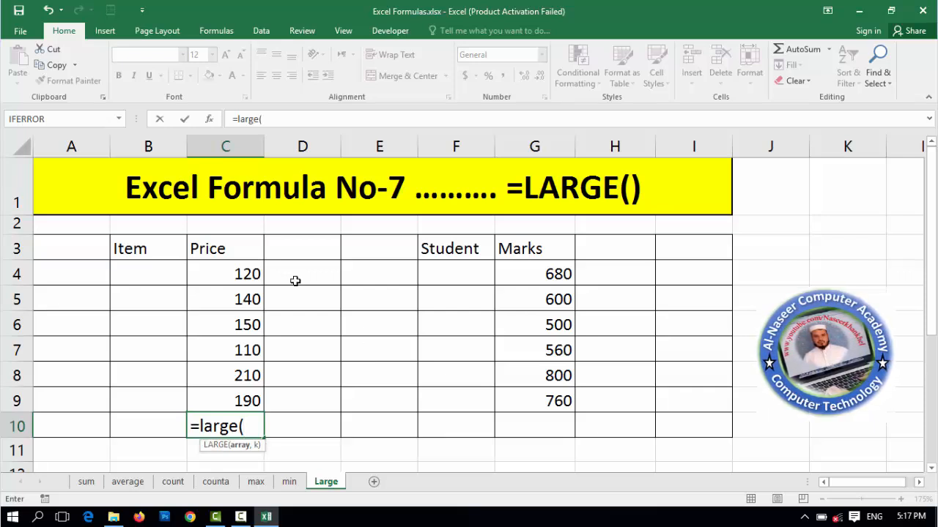
pyautogui.moveTo(236, 276); pyautogui.dragTo(249, 400)
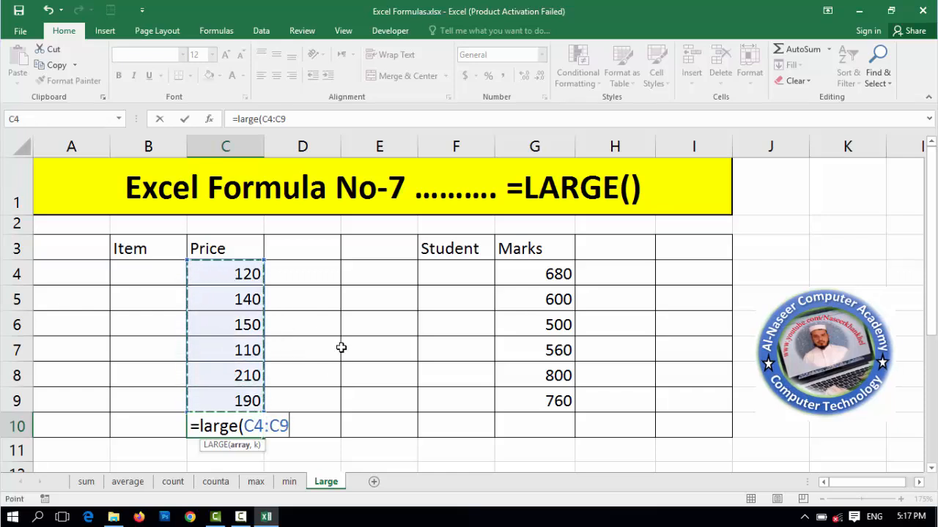
pyautogui.write(',1')
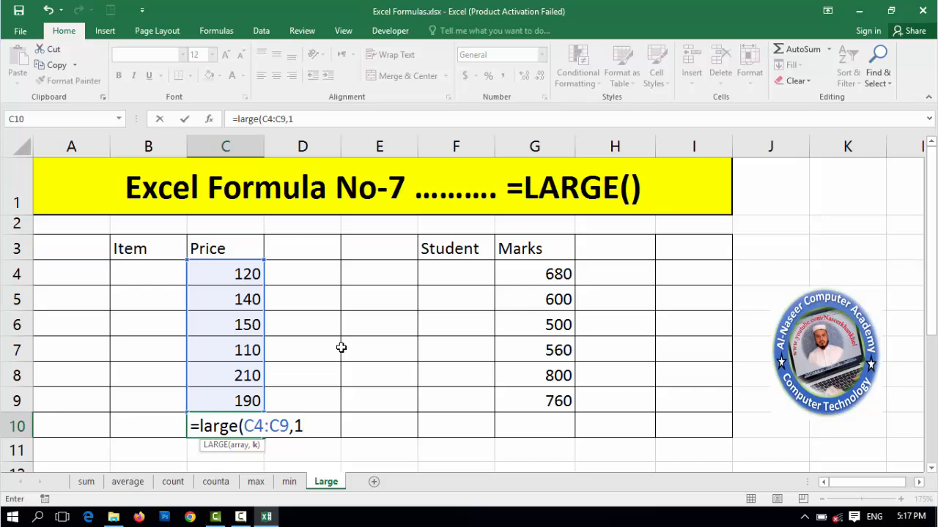
pyautogui.write(')')
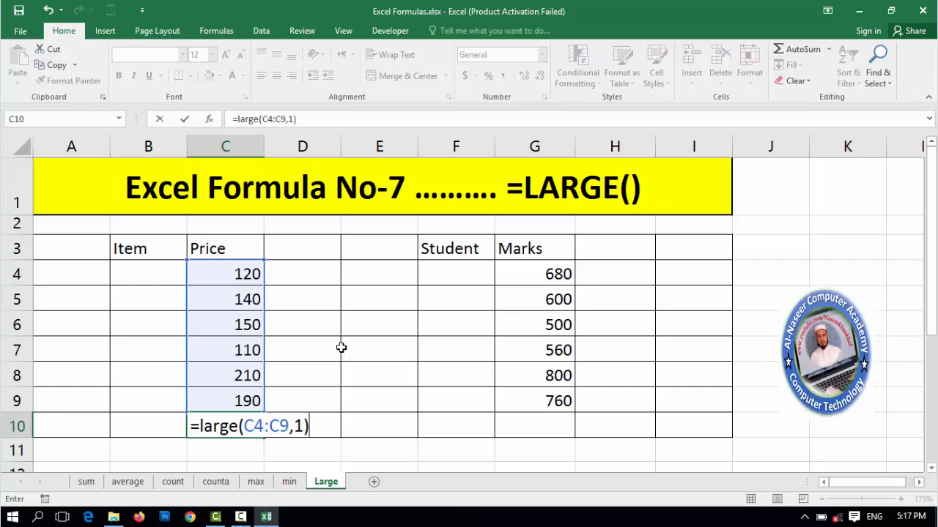
pyautogui.press('Return')
pyautogui.press('Up')
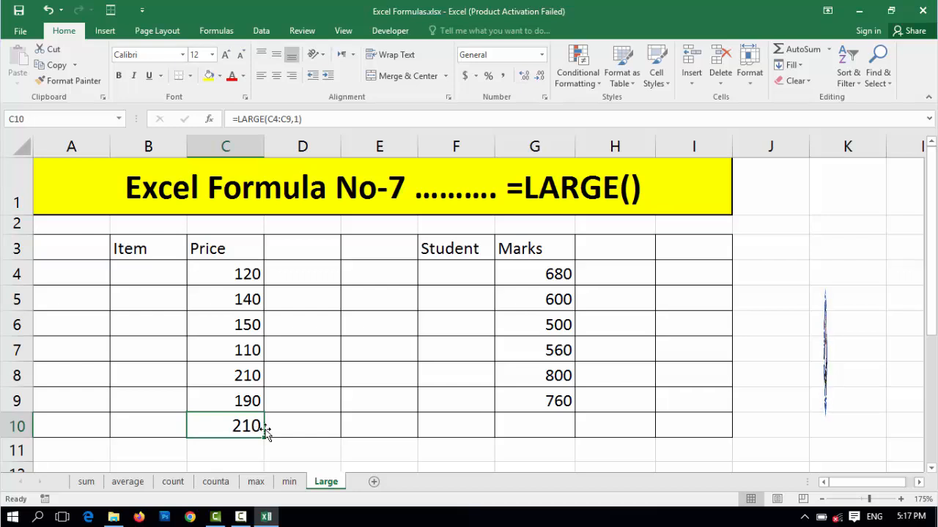
# Step: Enter =LARGE(C4:C9,2) in cell D8 to get the second-largest price
pyautogui.click(313, 372)
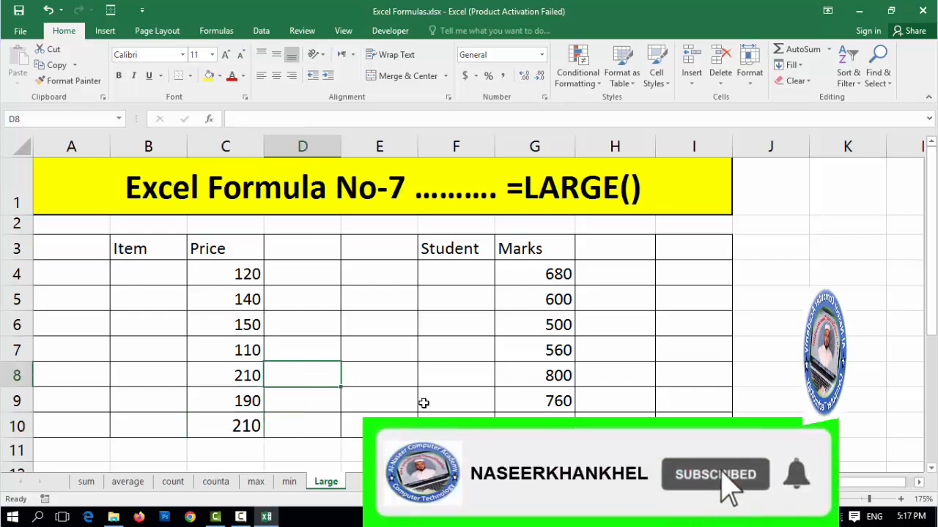
pyautogui.write('=')
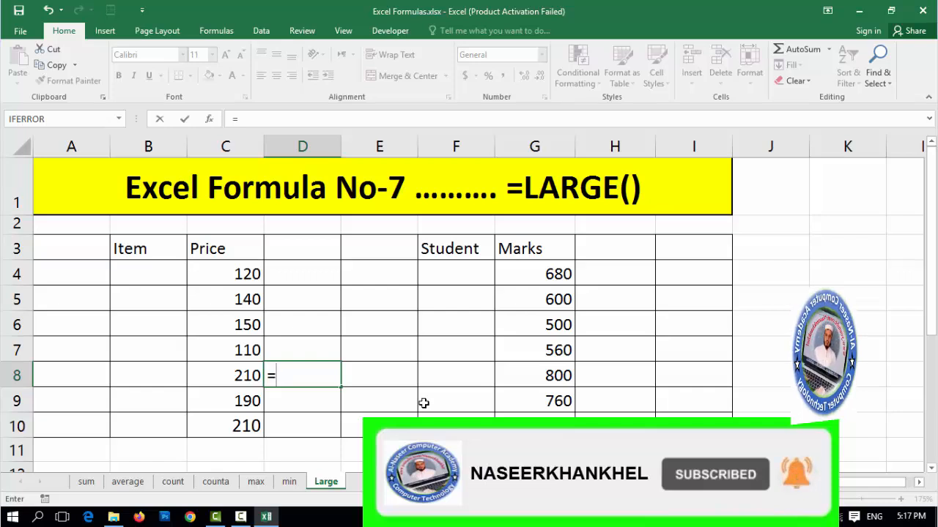
pyautogui.write('large')
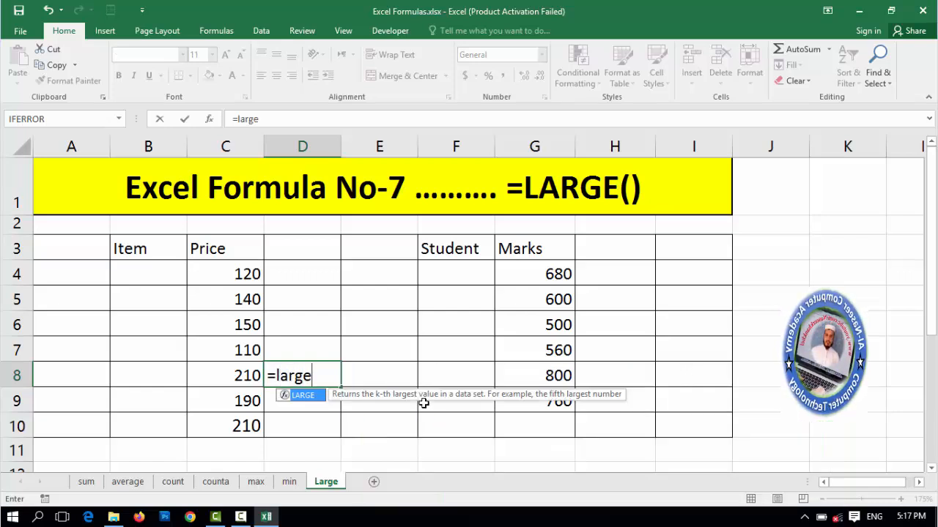
pyautogui.write('(')
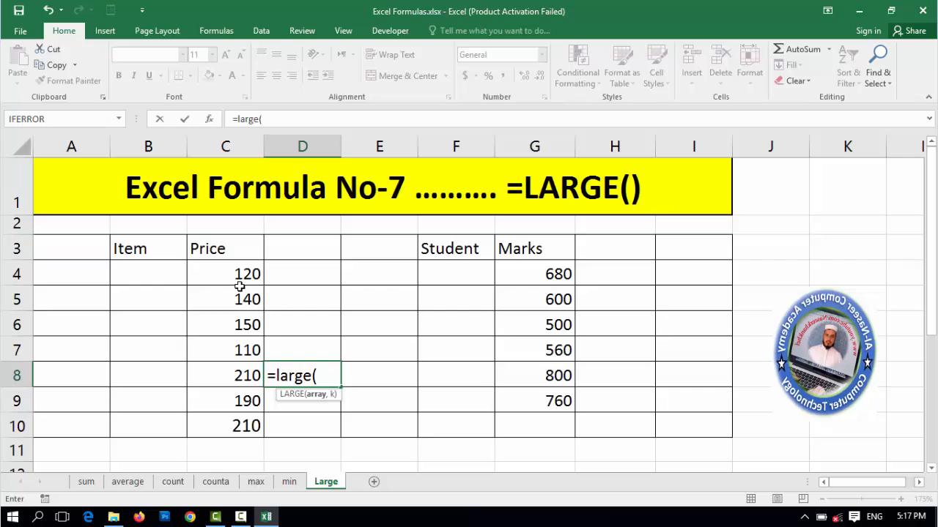
pyautogui.moveTo(236, 276); pyautogui.dragTo(239, 385)
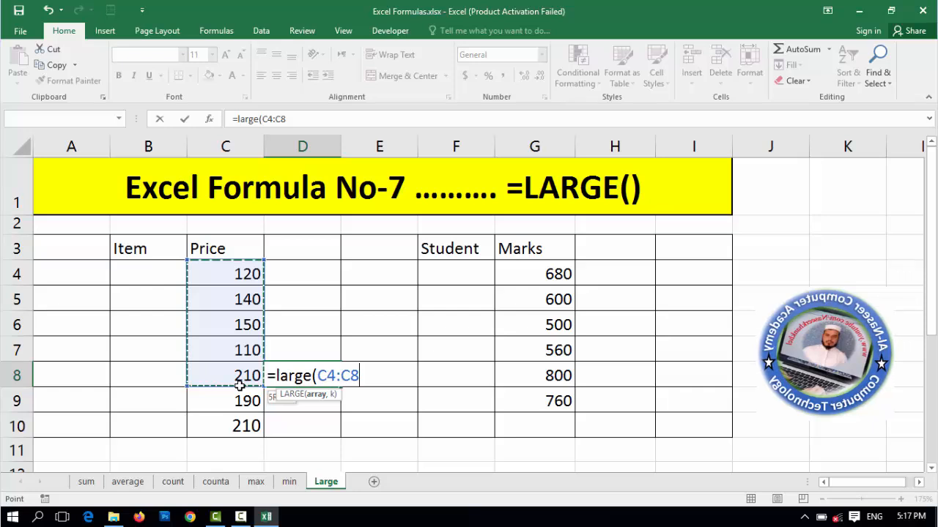
pyautogui.moveTo(239, 384); pyautogui.dragTo(241, 402)
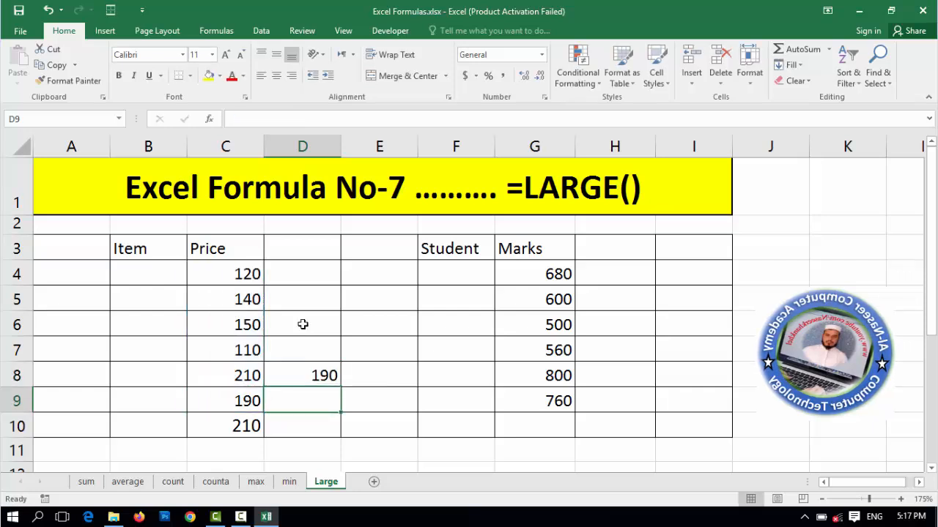
pyautogui.click(248, 434)
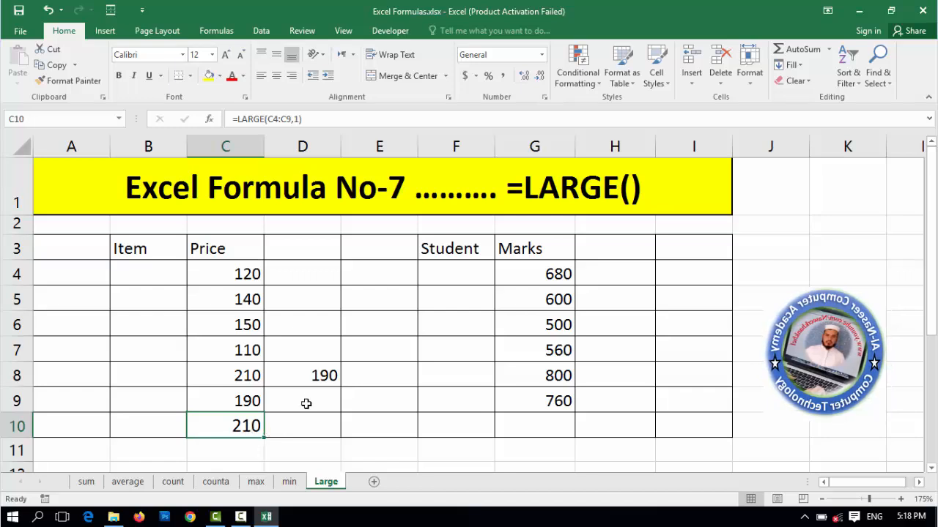
pyautogui.click(319, 375)
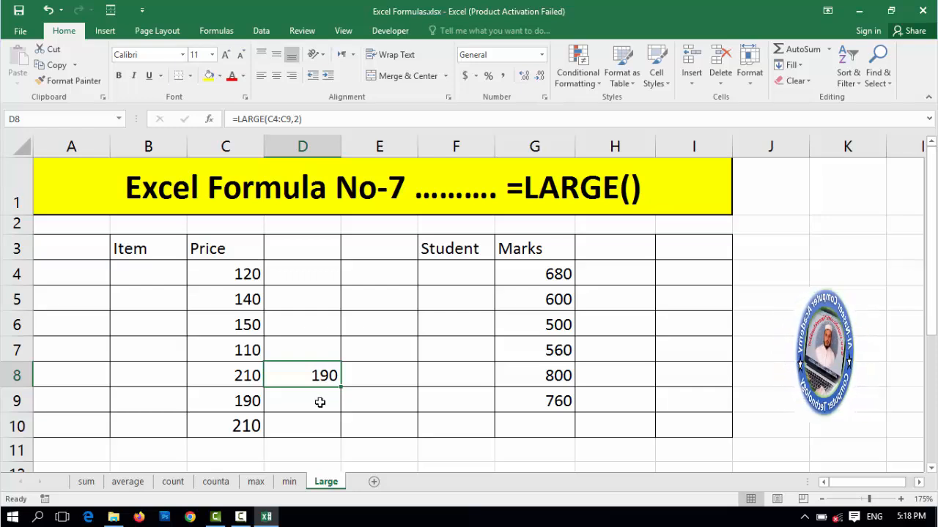
# Step: Enter =LARGE(C4:C9,3) in cell D9 to get the third-largest price
pyautogui.click(320, 401)
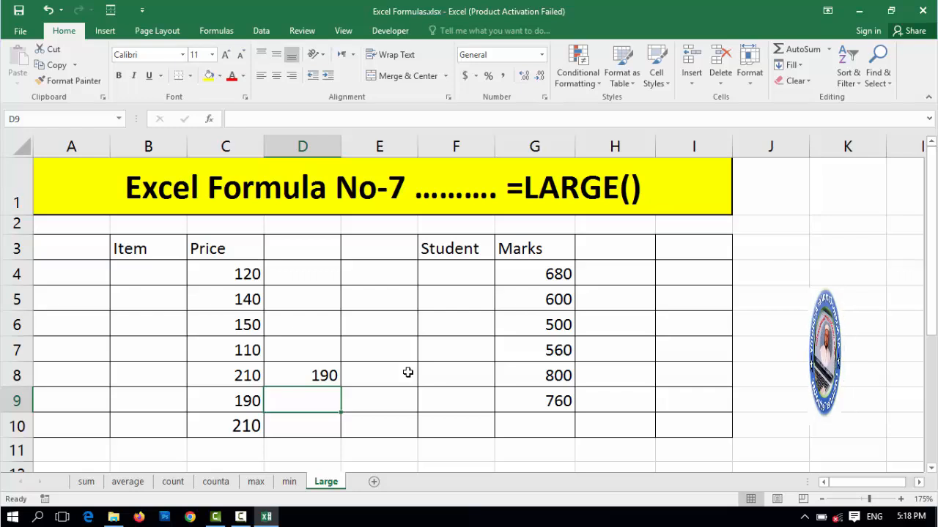
pyautogui.write('=large(')
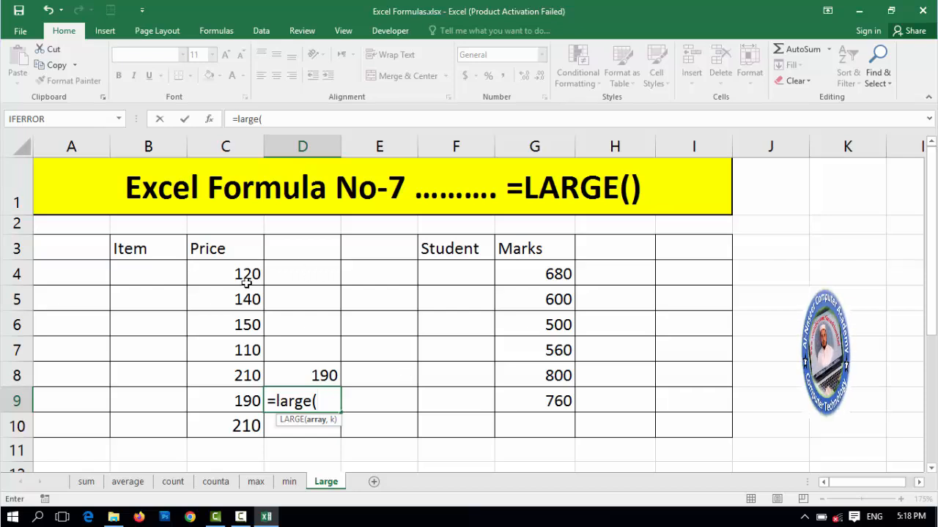
pyautogui.moveTo(245, 277); pyautogui.dragTo(242, 396)
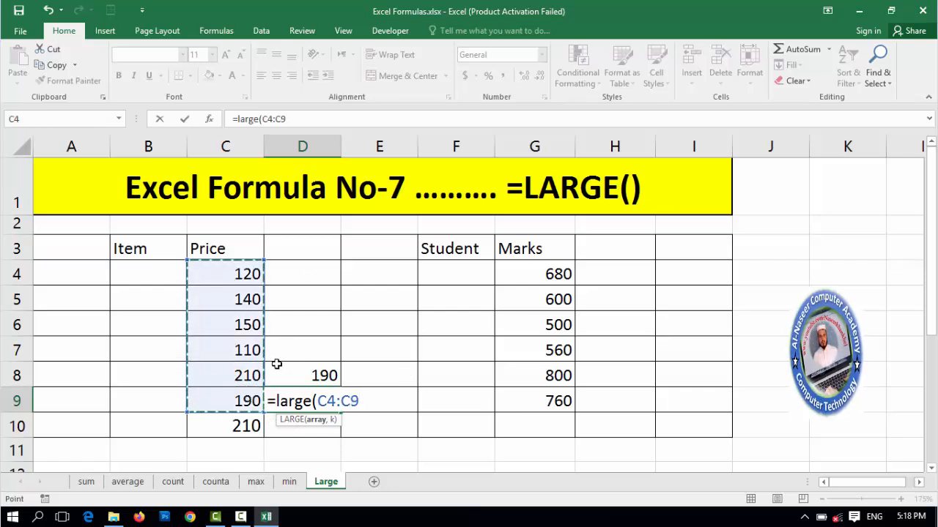
pyautogui.write(',')
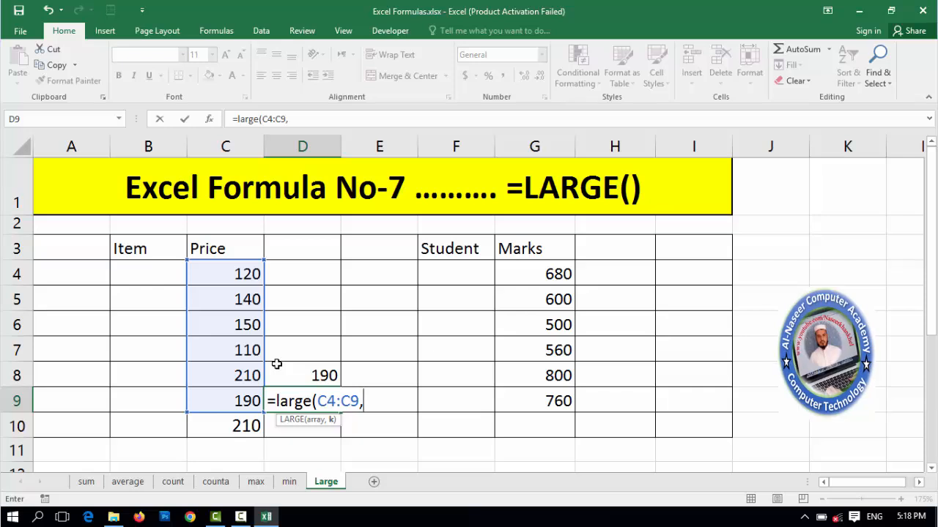
pyautogui.write('3')
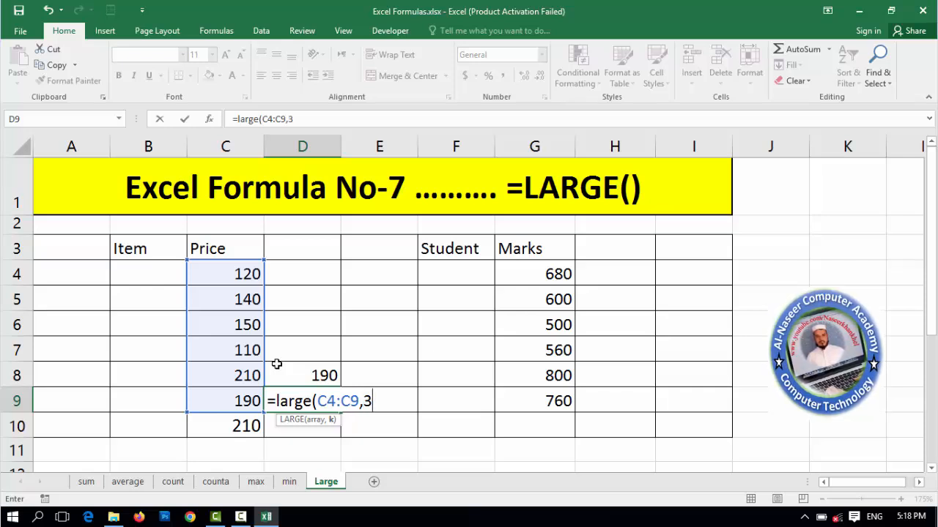
pyautogui.write(')')
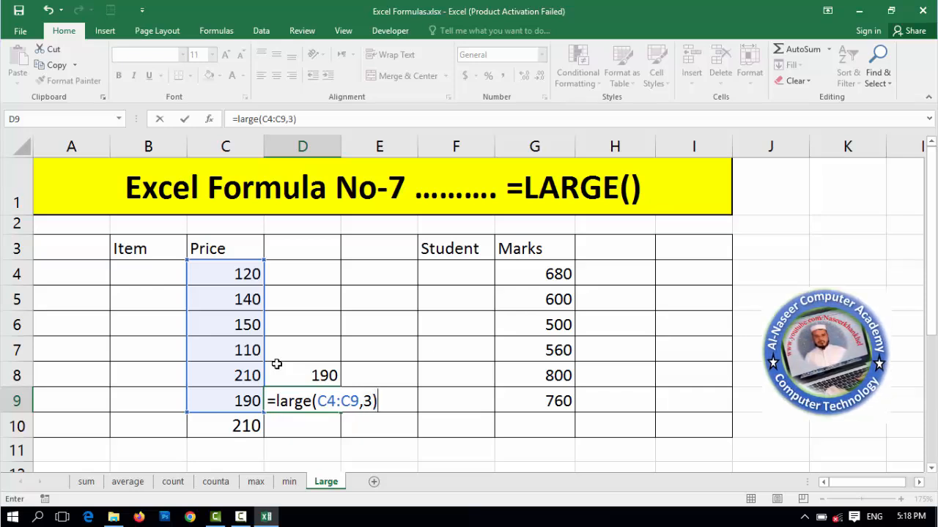
pyautogui.press('Return')
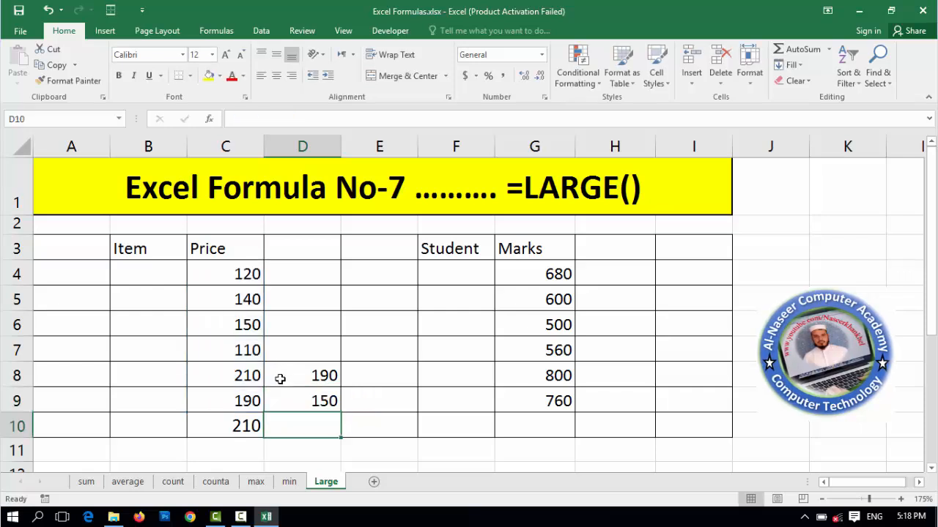
pyautogui.click(315, 402)
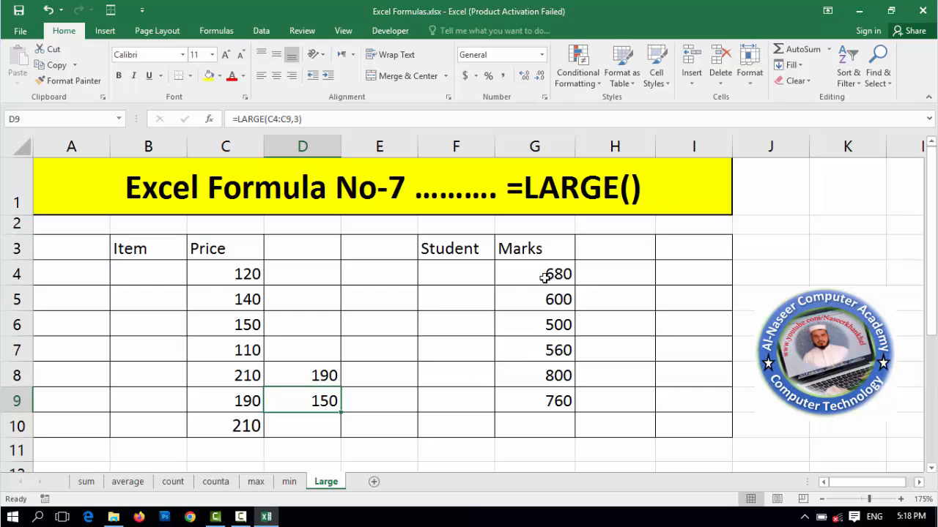
# Step: Enter =LARGE(G4:G9,1) in cell I4 to get the highest student mark
pyautogui.moveTo(544, 277); pyautogui.dragTo(564, 395)
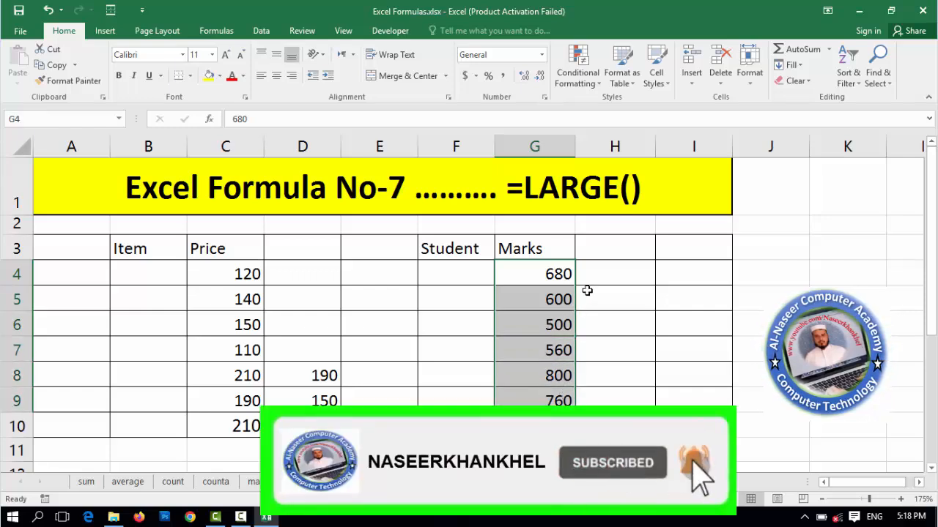
pyautogui.click(628, 280)
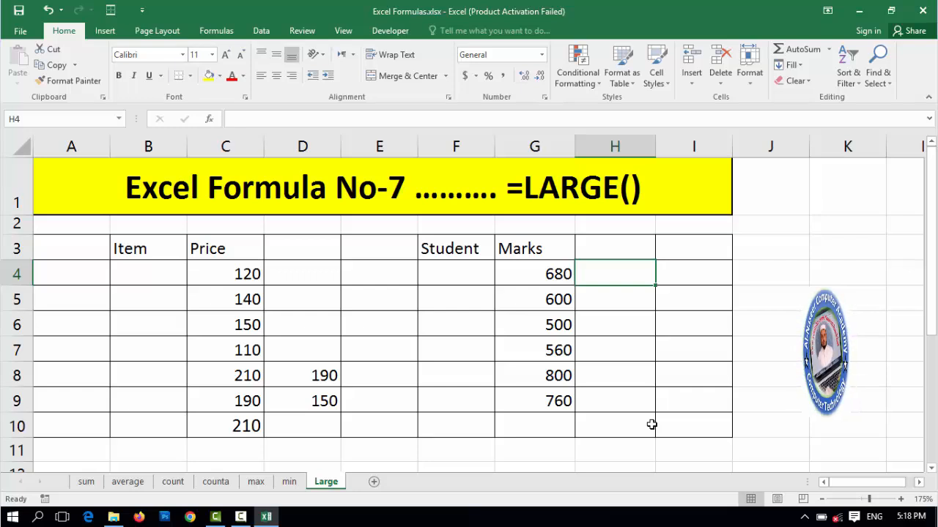
pyautogui.press('Right')
pyautogui.write('=')
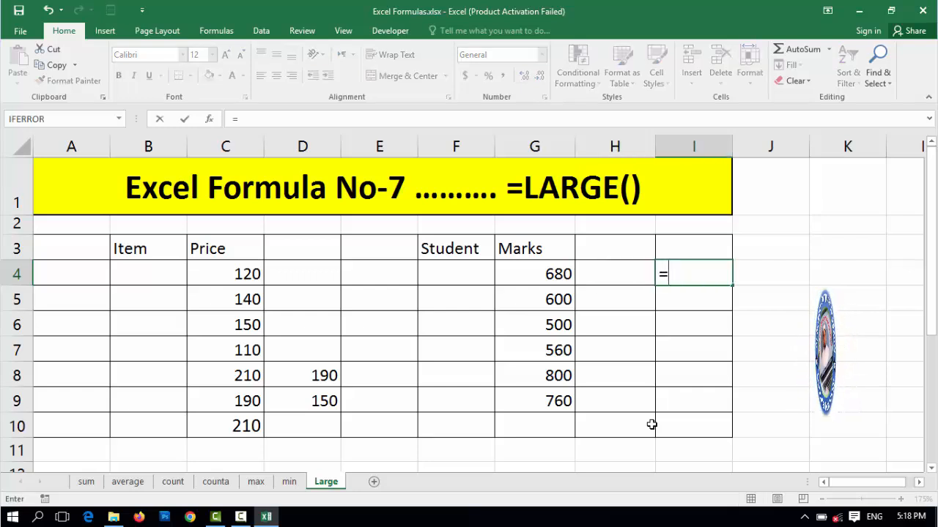
pyautogui.write('larg')
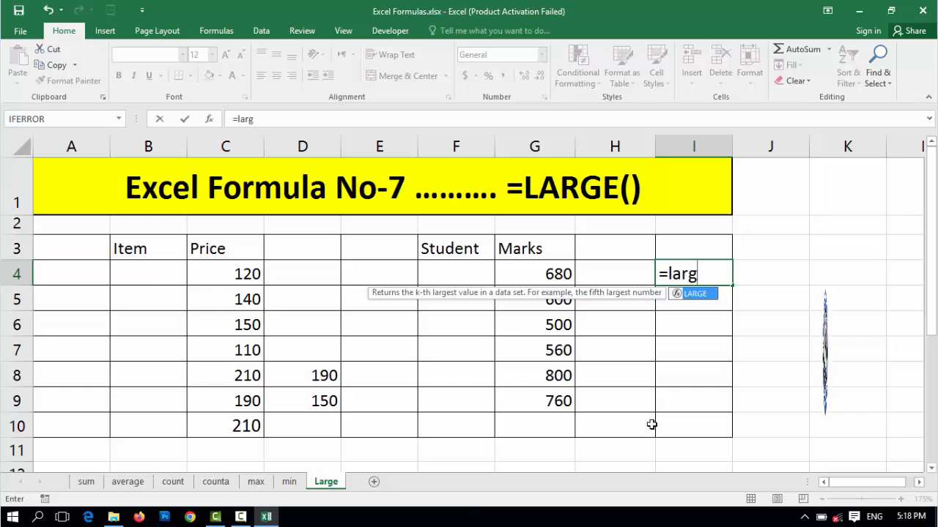
pyautogui.write('e(')
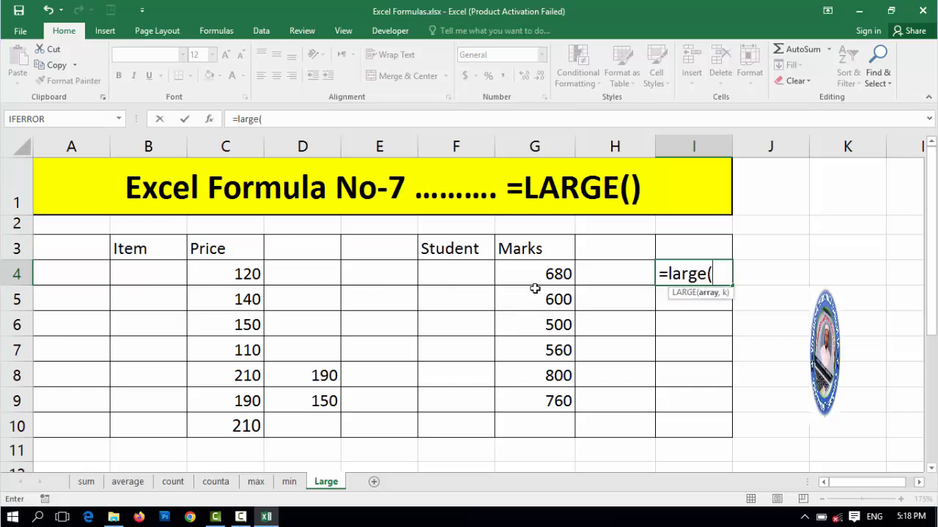
pyautogui.moveTo(535, 274); pyautogui.dragTo(557, 399)
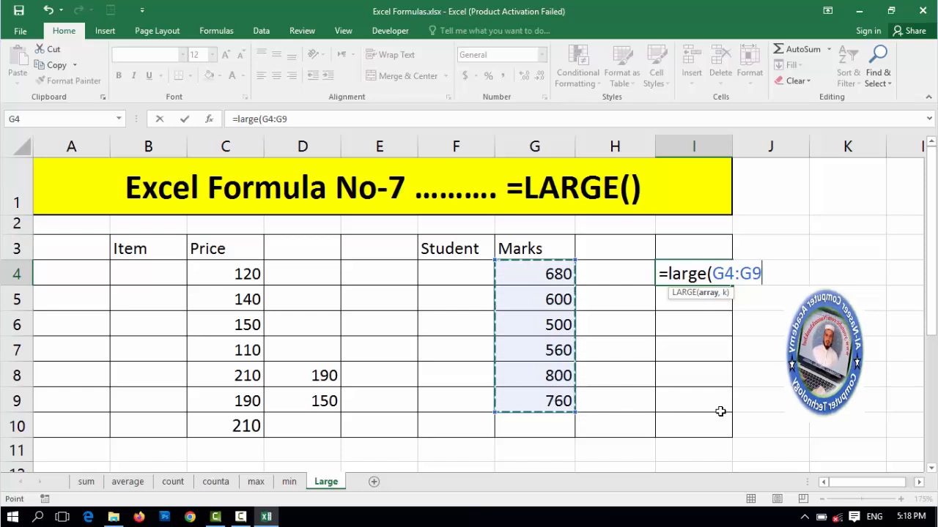
pyautogui.write(',1')
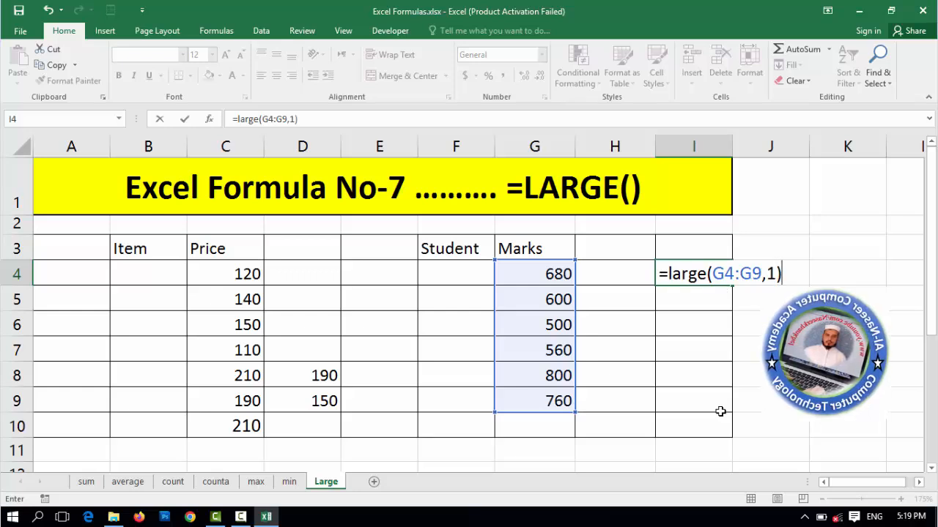
pyautogui.press('Return')
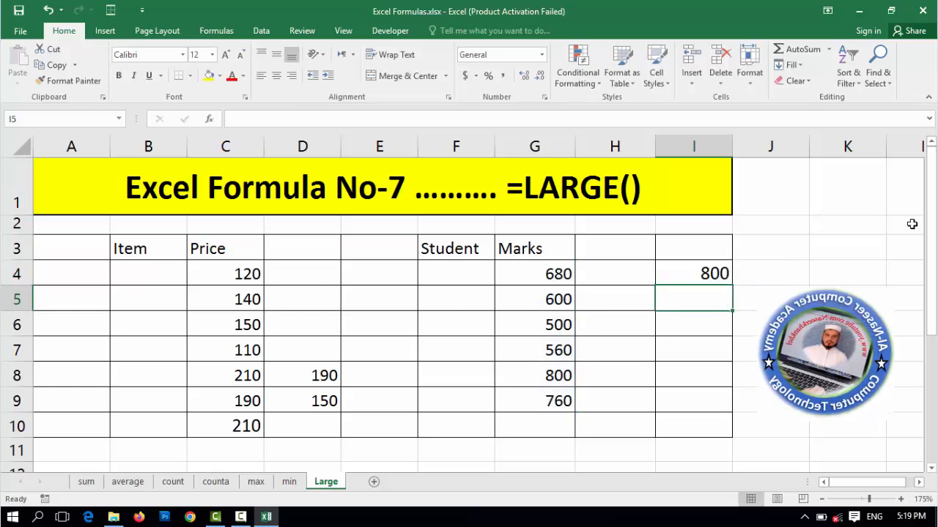
# Step: Enter =LARGE(G4:G9,2) in cell I5 to get the second-highest mark
pyautogui.write('=')
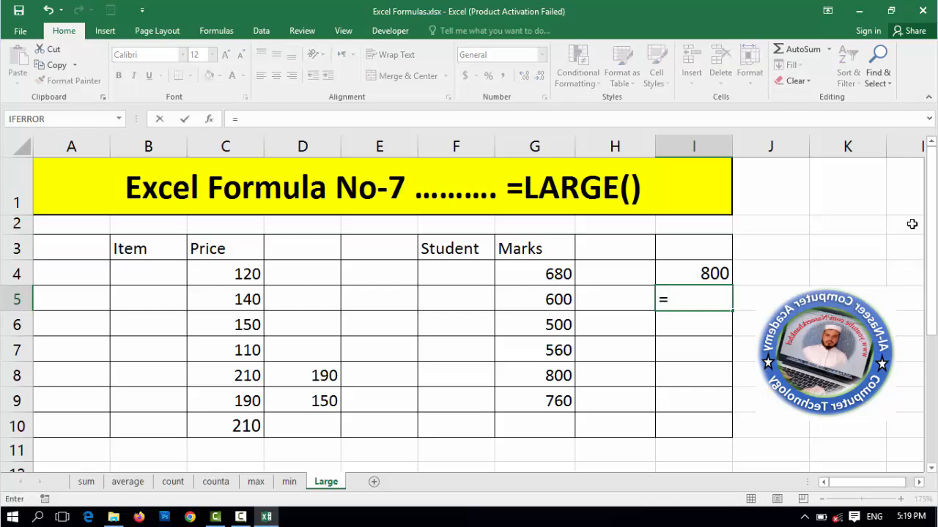
pyautogui.write('large(')
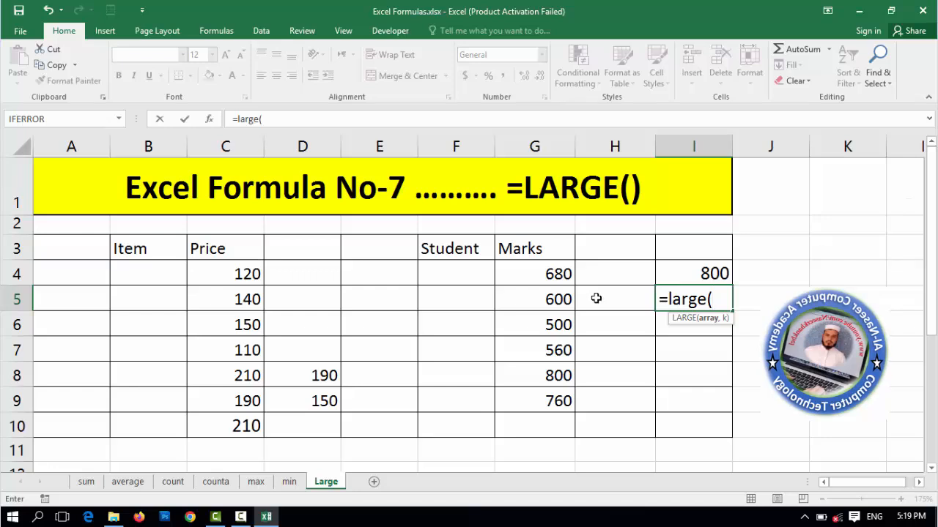
pyautogui.moveTo(543, 277); pyautogui.dragTo(554, 405)
pyautogui.write(',2')
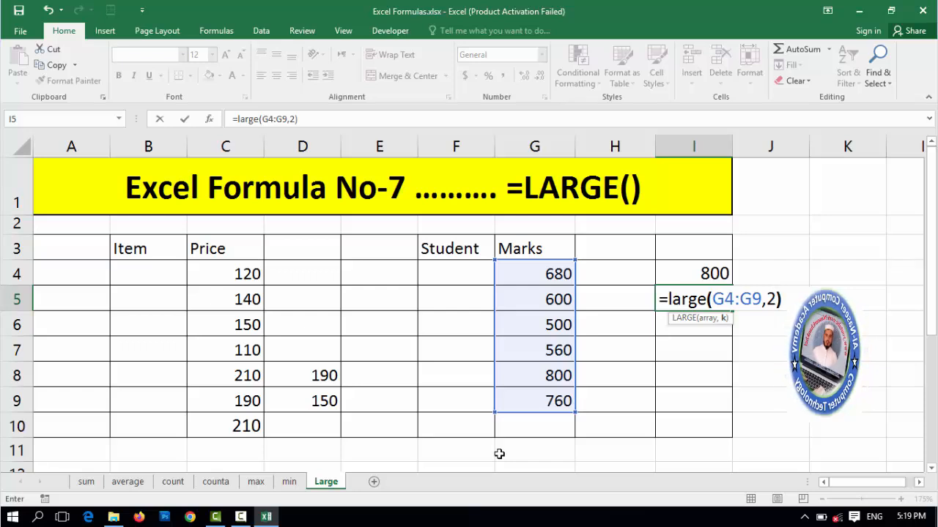
pyautogui.press('Return')
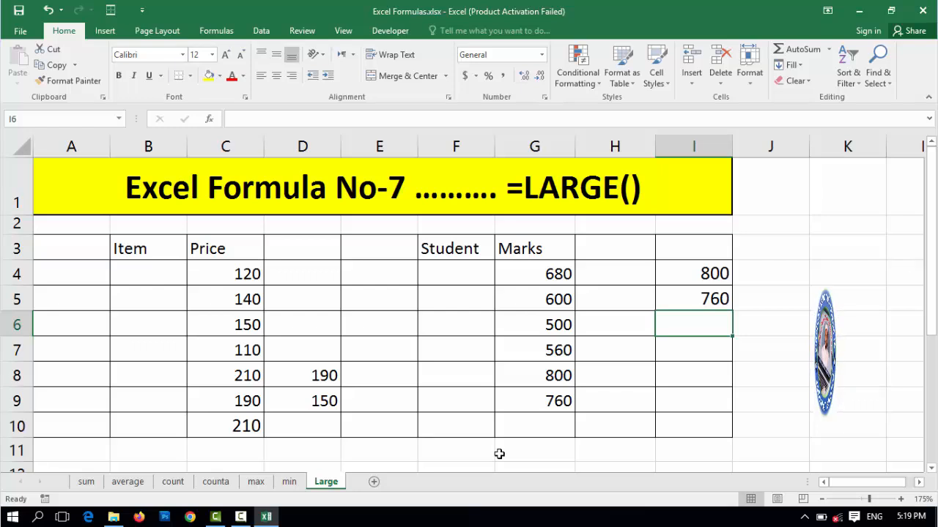
# Step: Enter =LARGE(G4:G9,3) in cell I6 to get the third-highest mark
pyautogui.write('=large(')
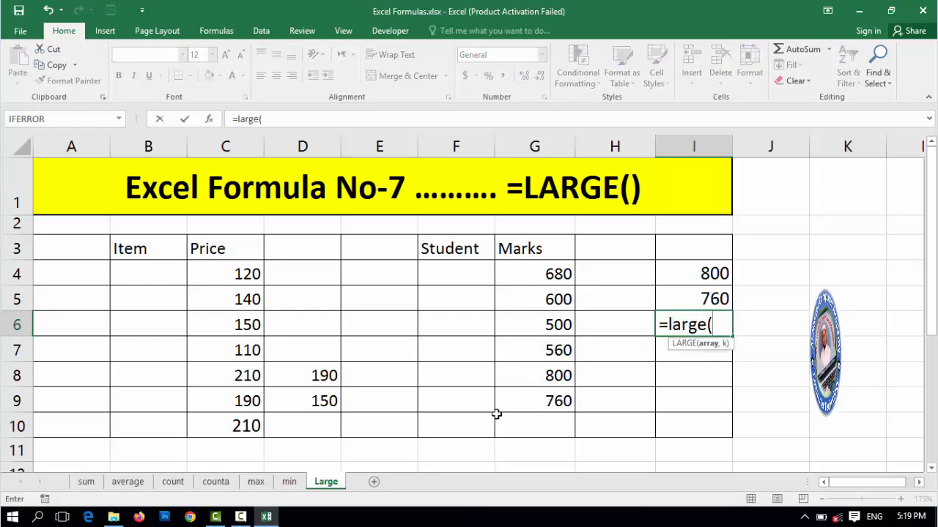
pyautogui.moveTo(528, 276); pyautogui.dragTo(551, 397)
pyautogui.write(',3')
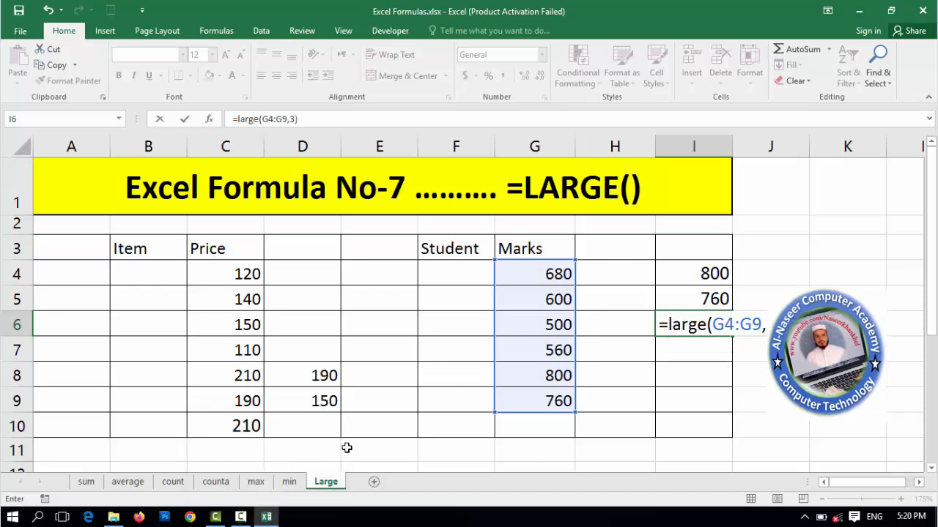
pyautogui.press('Return')
# Step: Review the marks in G4:G9 against the LARGE formulas in cells I4 to I6
pyautogui.moveTo(531, 274); pyautogui.dragTo(554, 397)
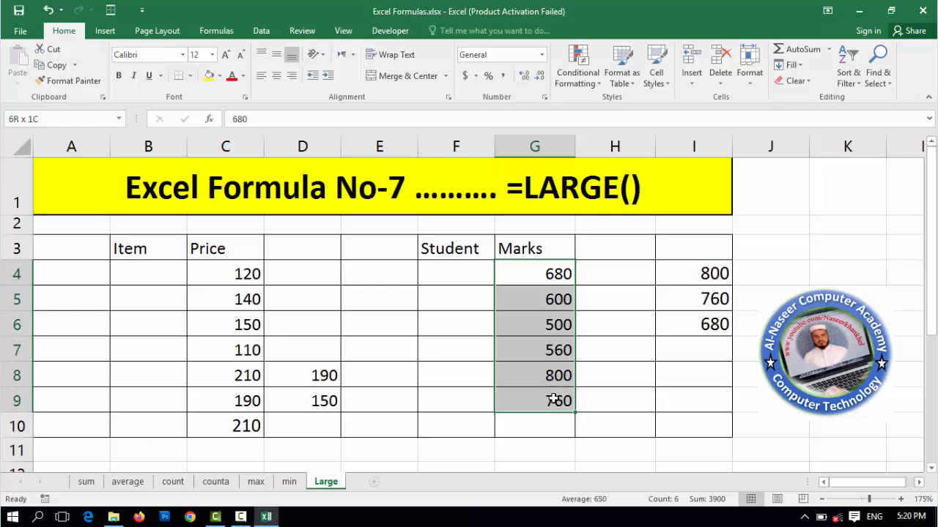
pyautogui.click(694, 277)
pyautogui.click(699, 302)
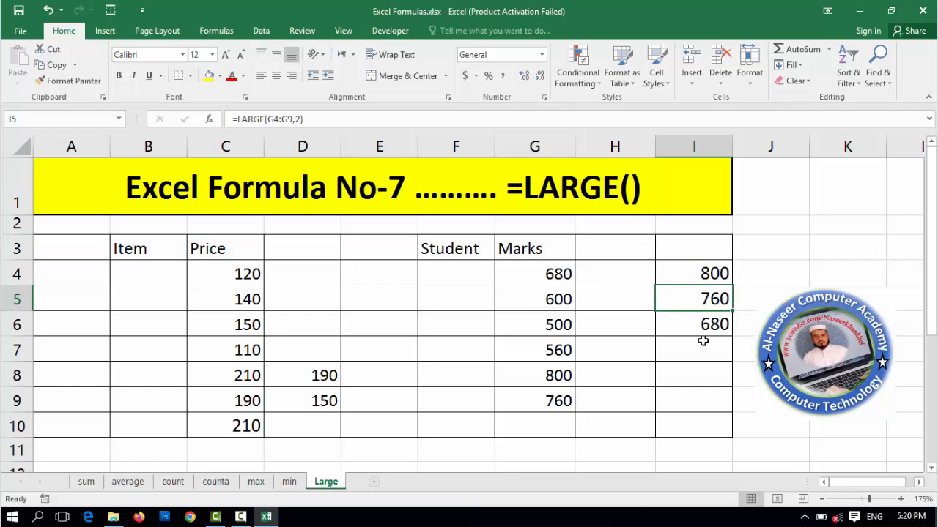
pyautogui.click(702, 326)
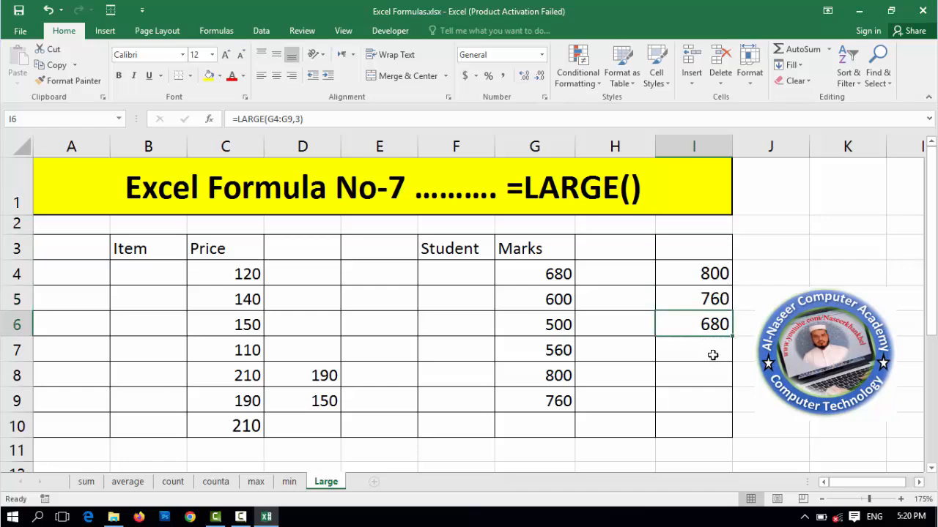
pyautogui.click(712, 355)
pyautogui.click(701, 377)
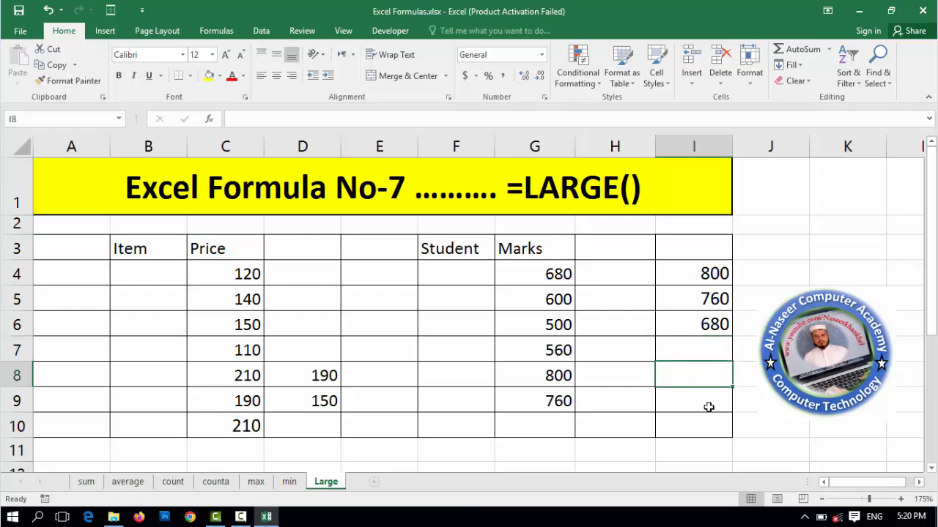